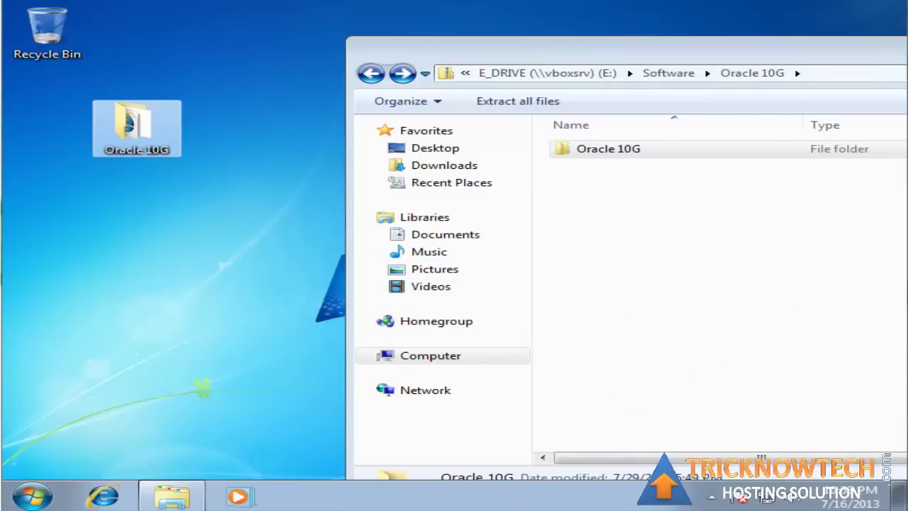
- Run setup from the desktop Oracle 10G folder as administrator, approving the UAC prompt
double_click(106, 138)
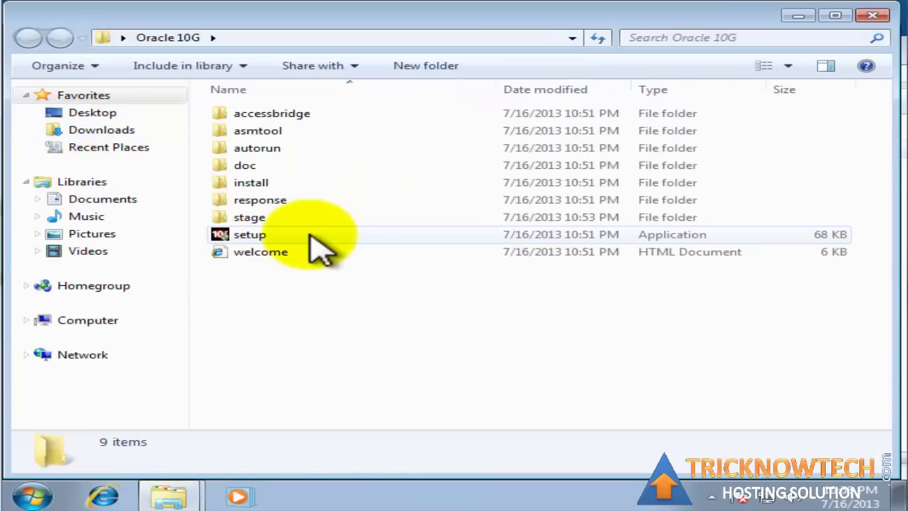
click(312, 238)
right_click(284, 236)
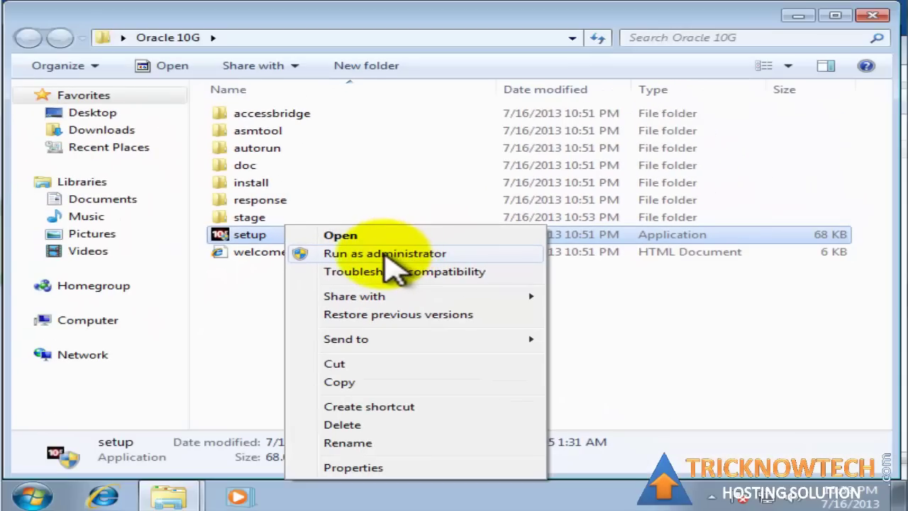
click(386, 255)
click(546, 286)
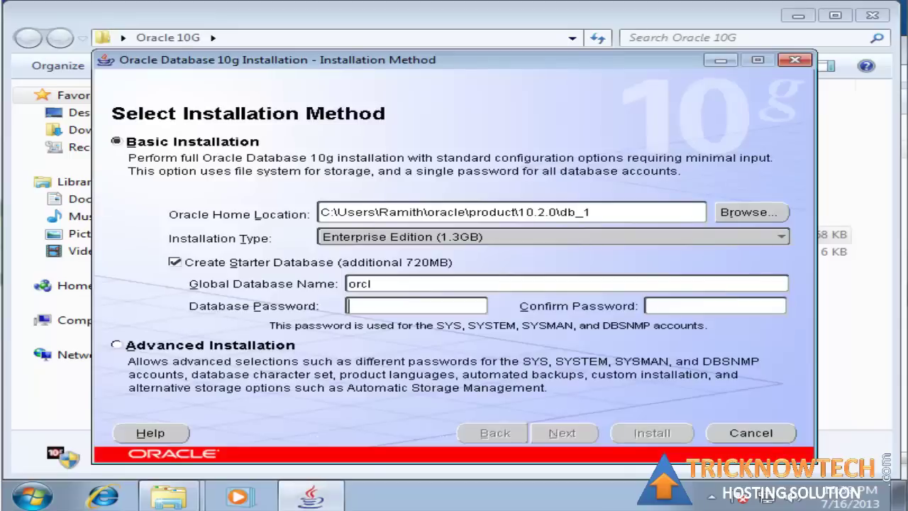
- Enter and confirm the database password, continue, then dismiss the Abnormal Program Termination error
text(*****)
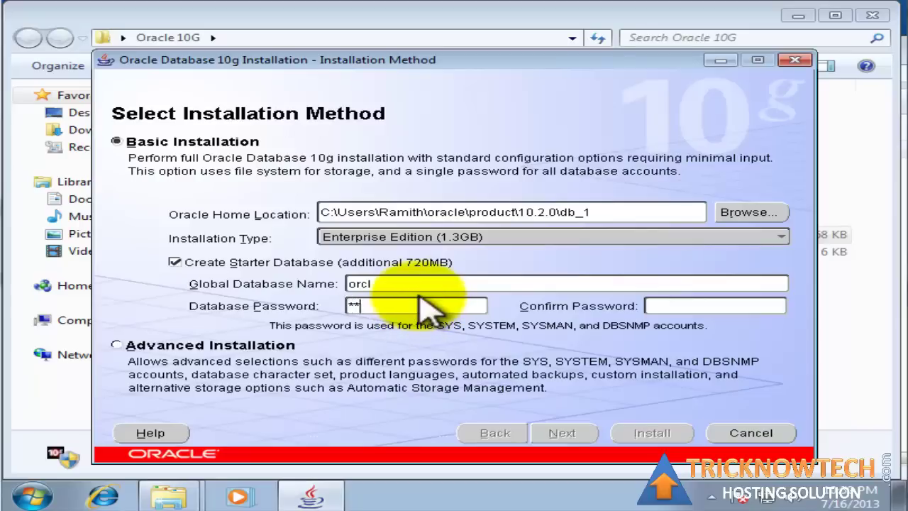
click(708, 306)
text(*****)
click(562, 433)
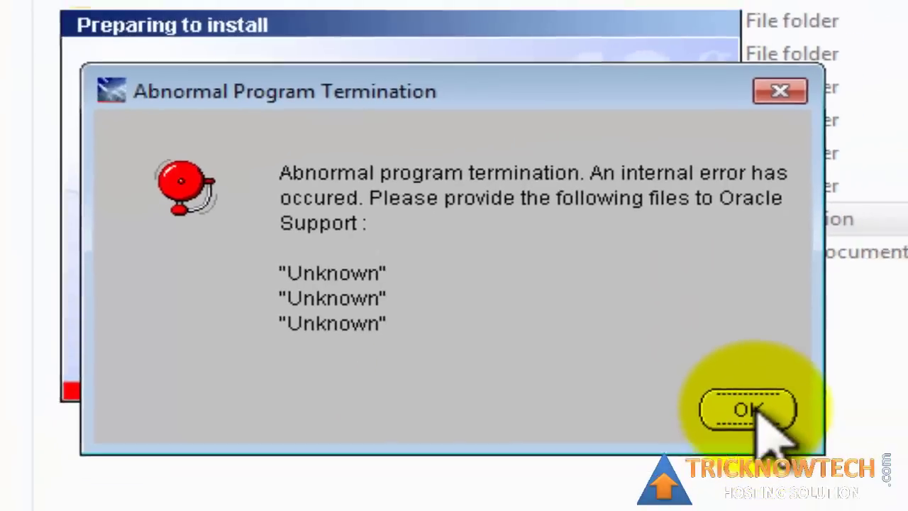
click(802, 446)
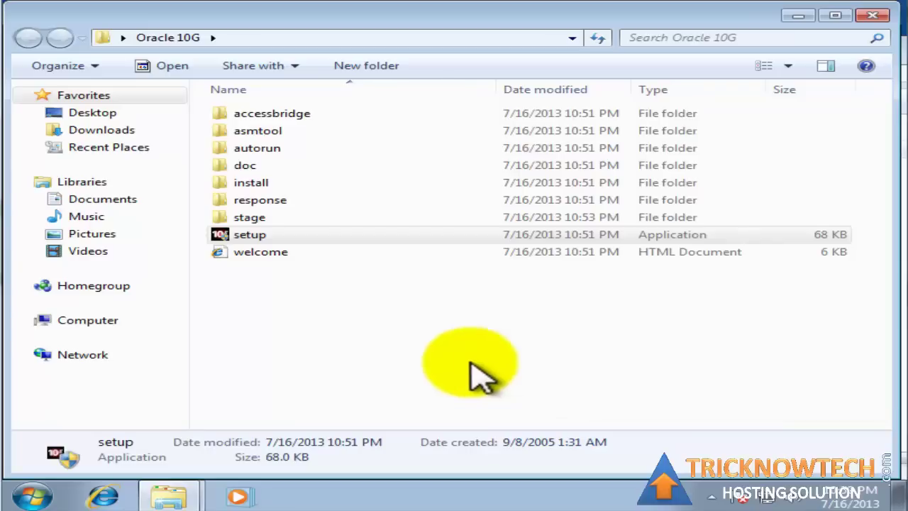
- Relaunch setup with the troubleshooter's recommended Windows XP (Service Pack 2) settings, approving UAC
right_click(340, 239)
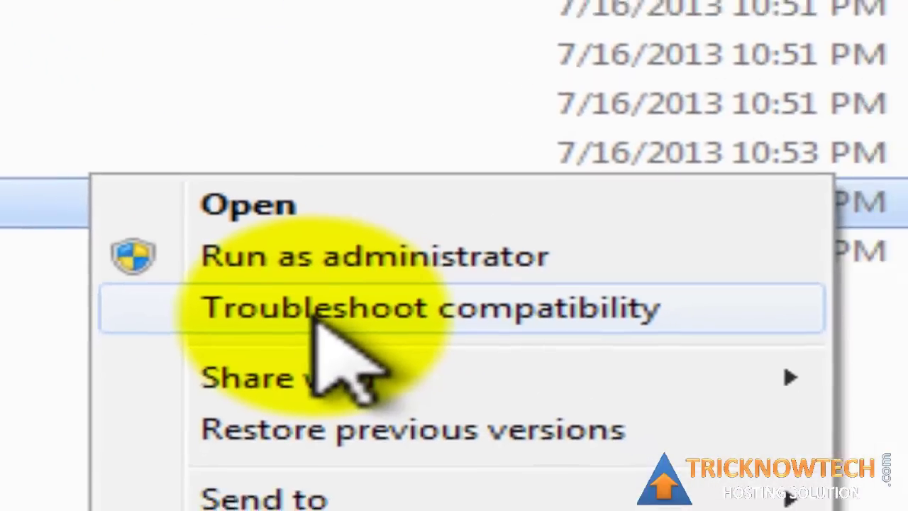
click(398, 278)
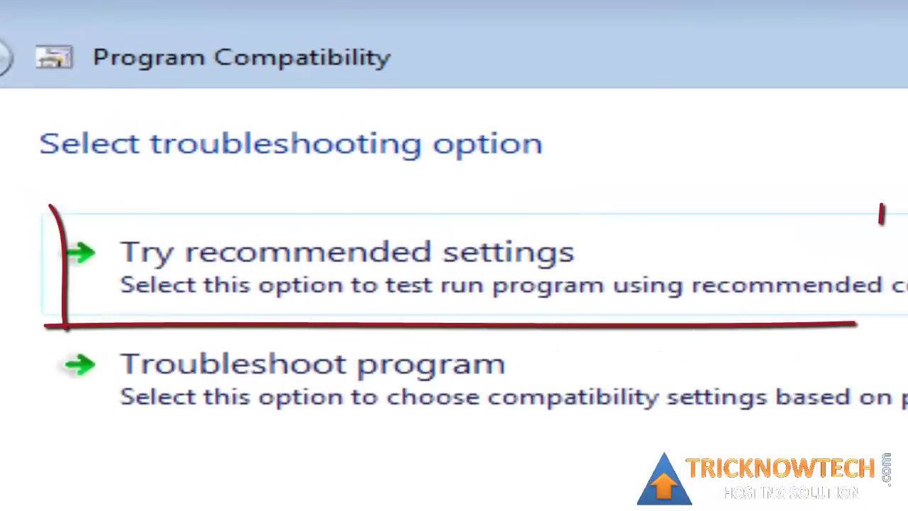
click(425, 300)
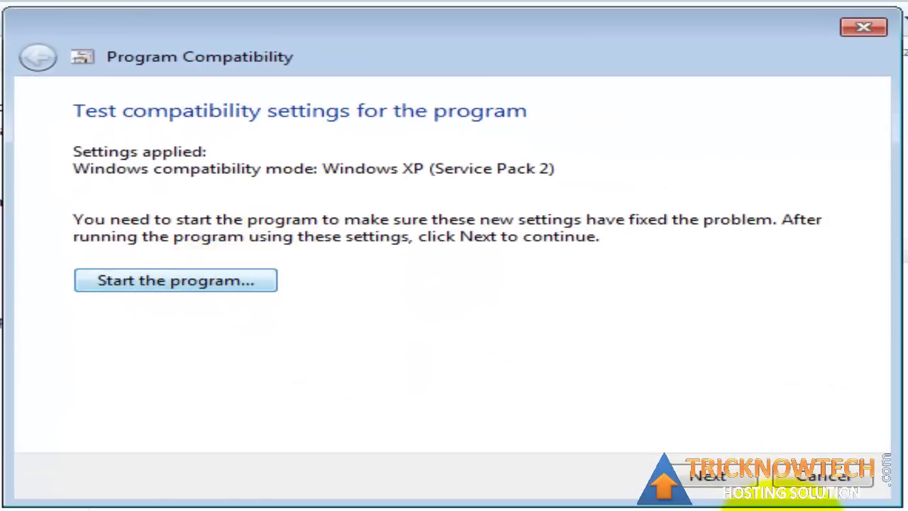
click(702, 477)
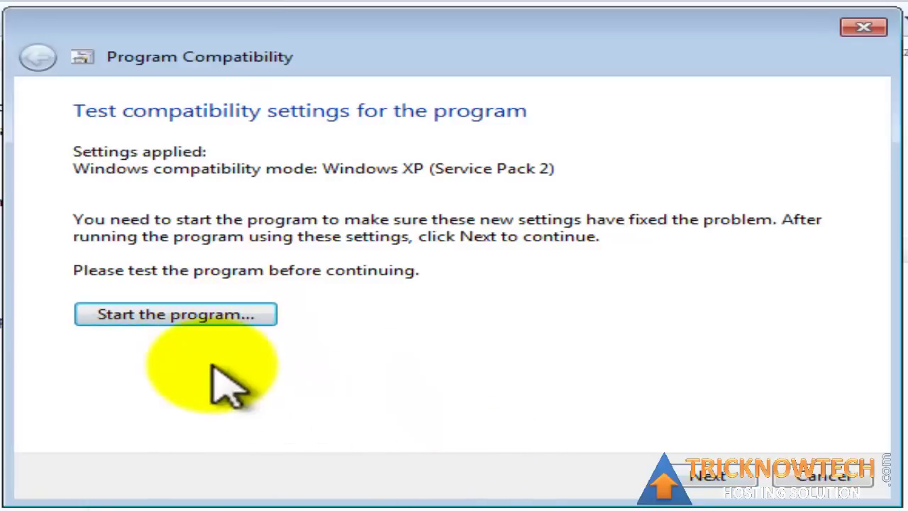
click(176, 314)
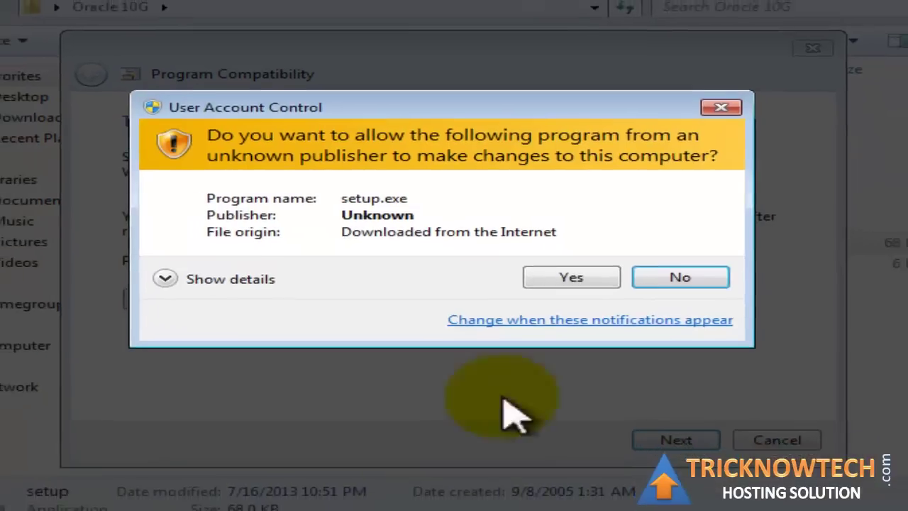
click(571, 276)
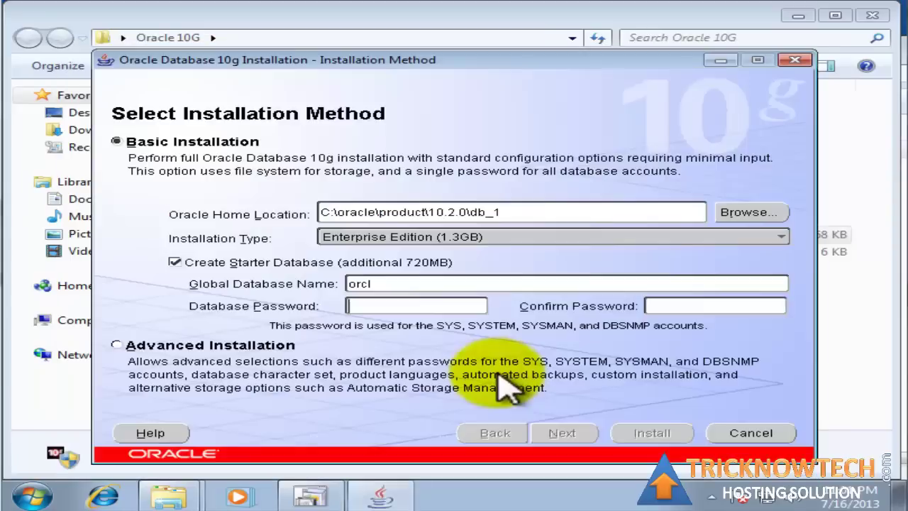
- Enter the database password and continue past the installation method page
click(396, 307)
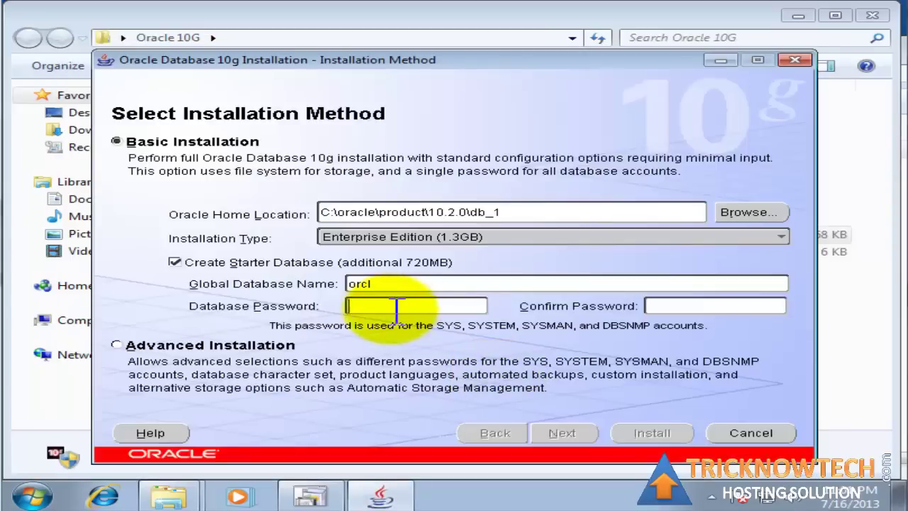
text(*****)
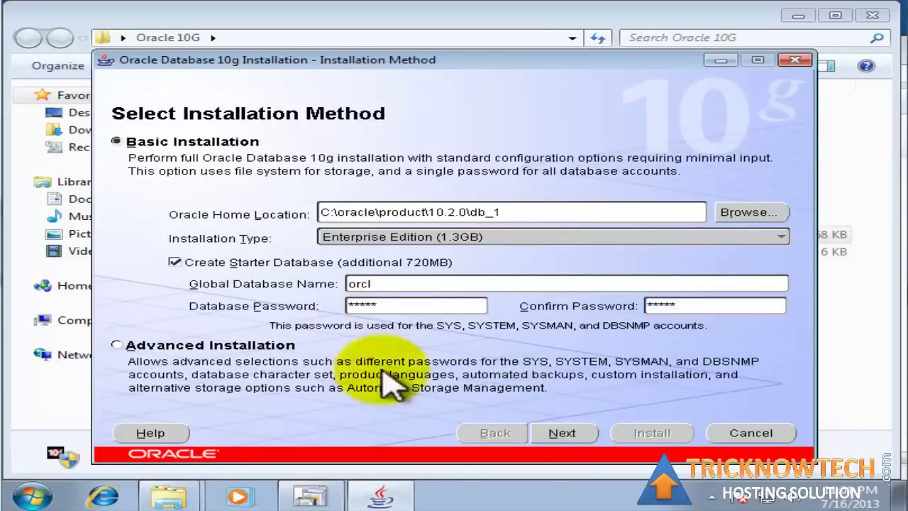
click(557, 434)
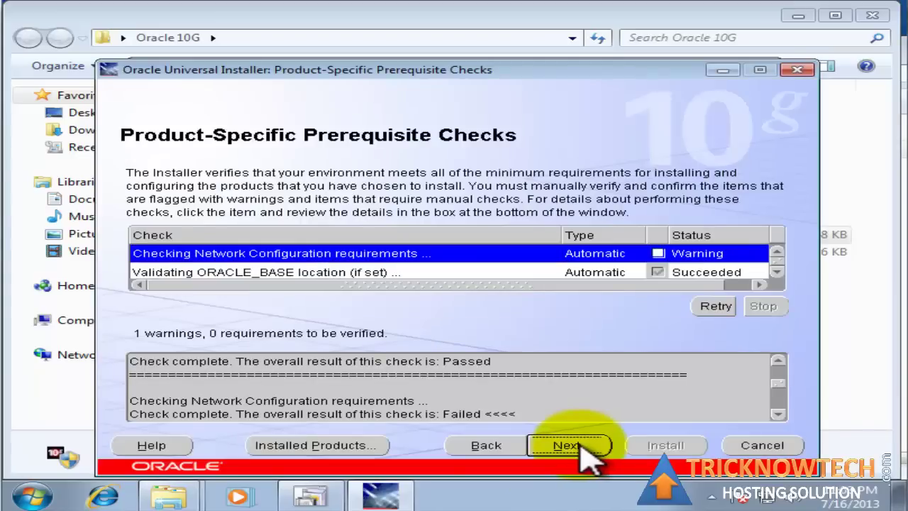
- Proceed despite the network prerequisite warning and allow the installer through the firewall on public networks
click(571, 445)
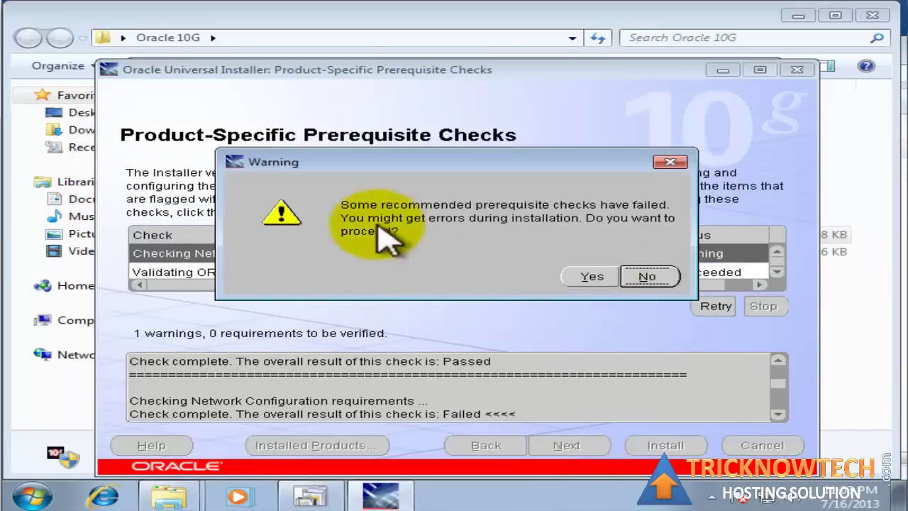
click(593, 276)
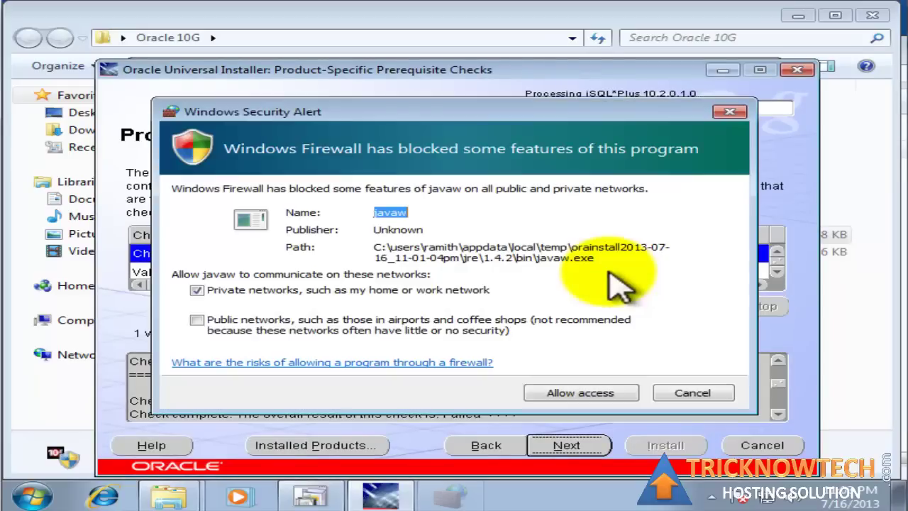
click(227, 321)
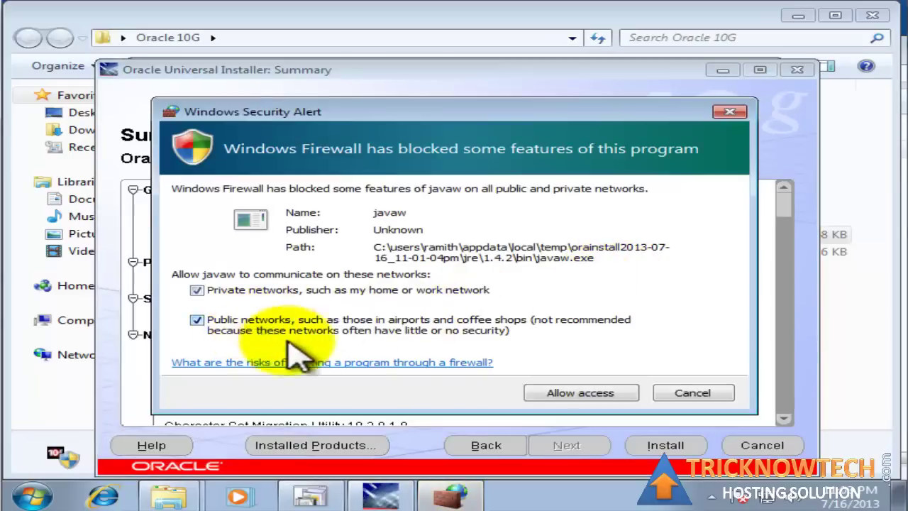
click(603, 396)
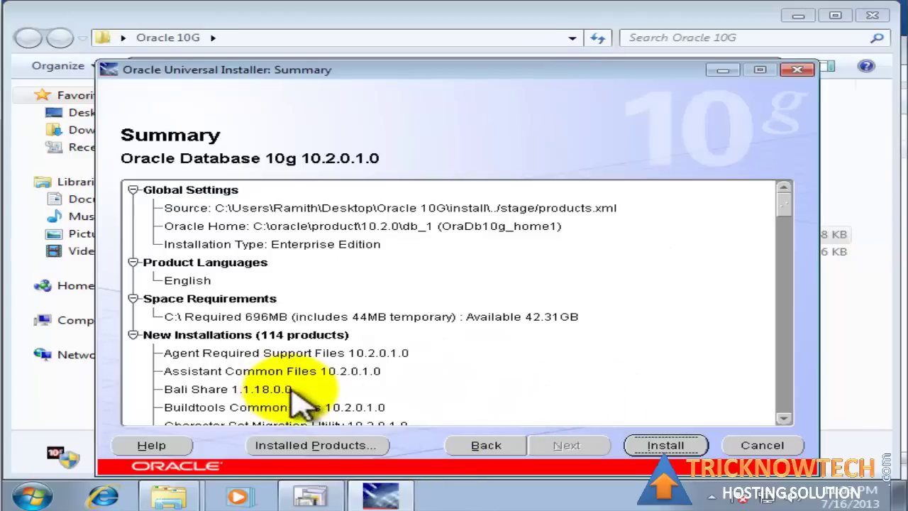
- Review the Oracle Database 10g 10.2.0.1.0 summary and start the installation
drag(783, 203, 759, 442)
click(661, 445)
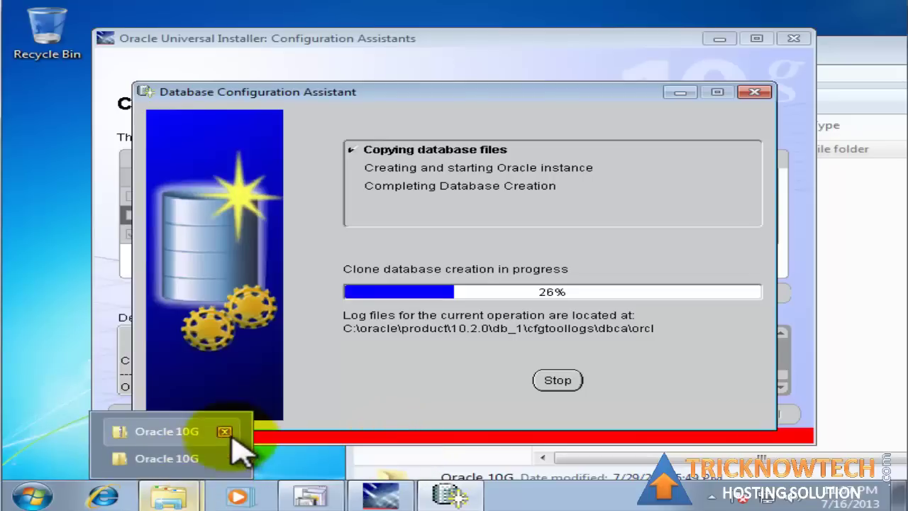
- Close the extra Oracle 10G folder window and wait for orcl database creation to complete
click(229, 432)
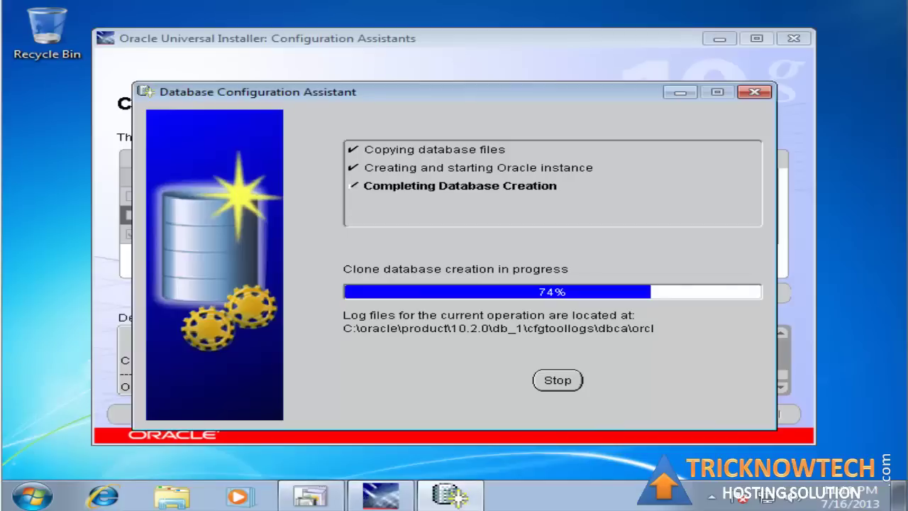
mouse_move(310, 495)
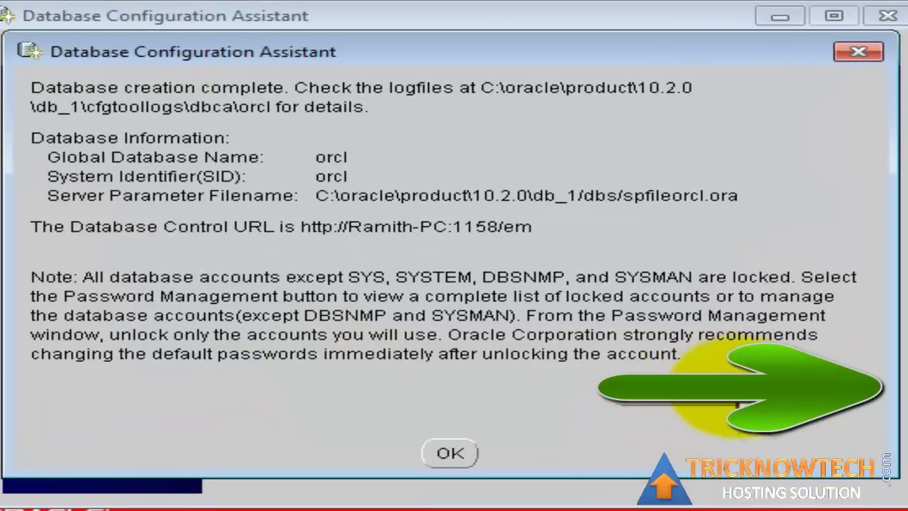
- In Password Management, enter new passwords for the SYS and SYSTEM accounts
click(710, 397)
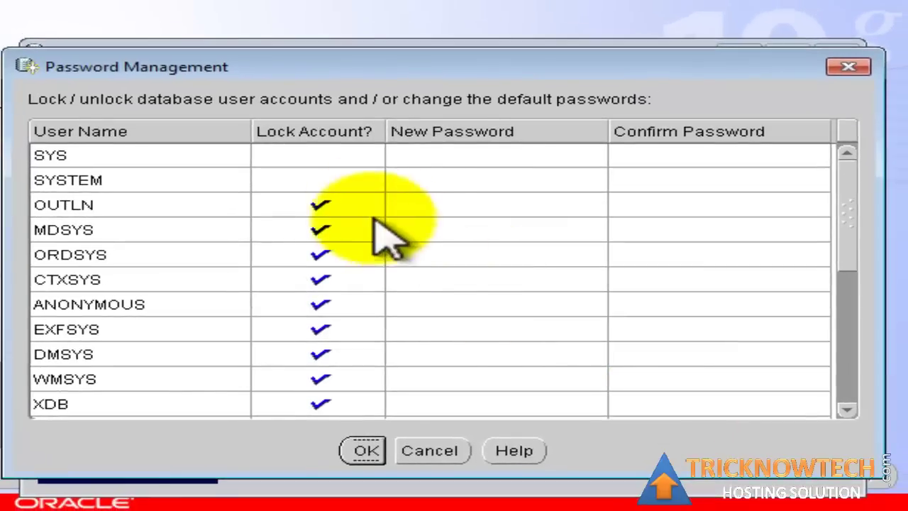
click(464, 156)
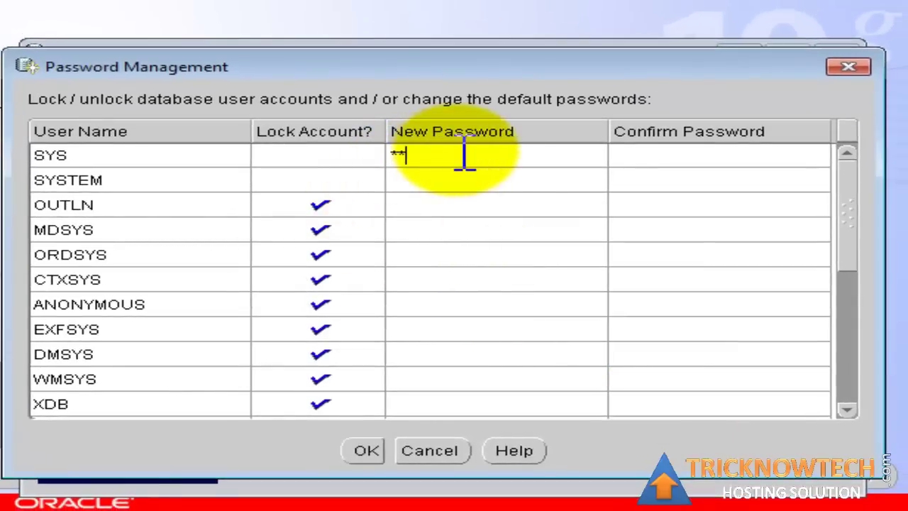
text(*****)
key(Return)
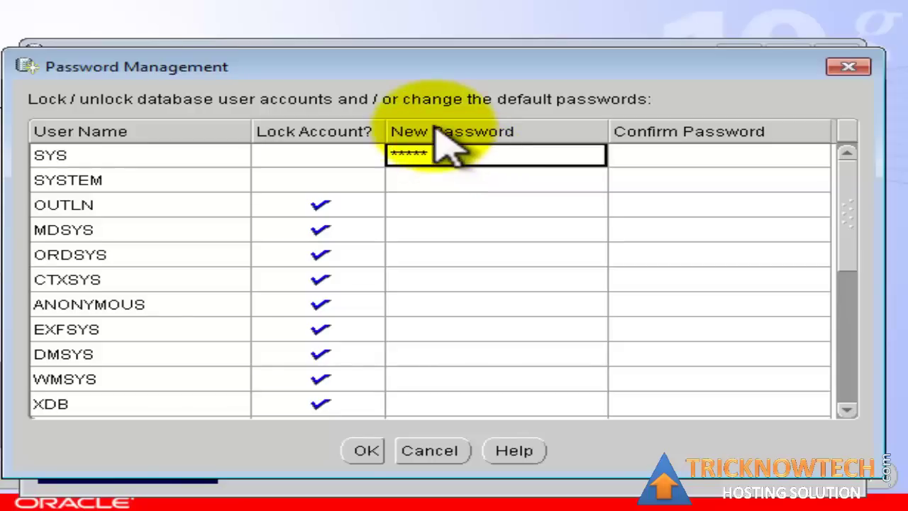
click(700, 154)
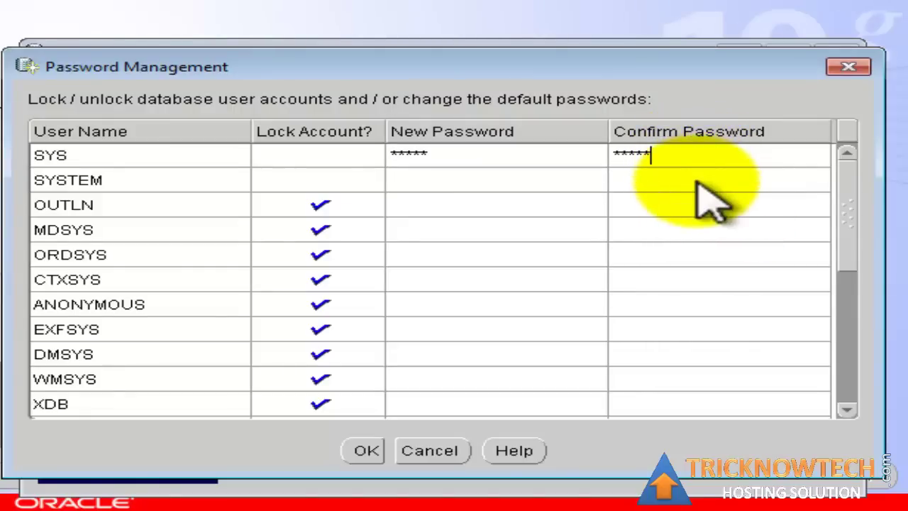
click(496, 180)
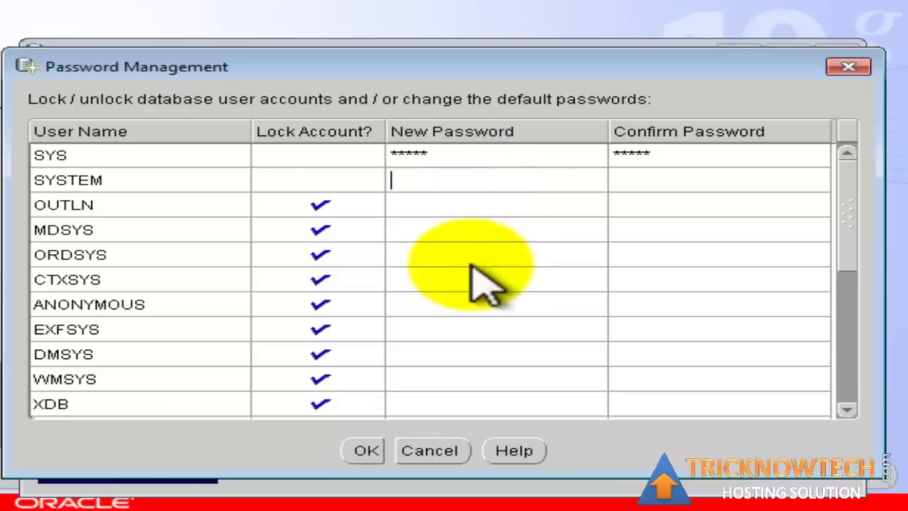
text(ad)
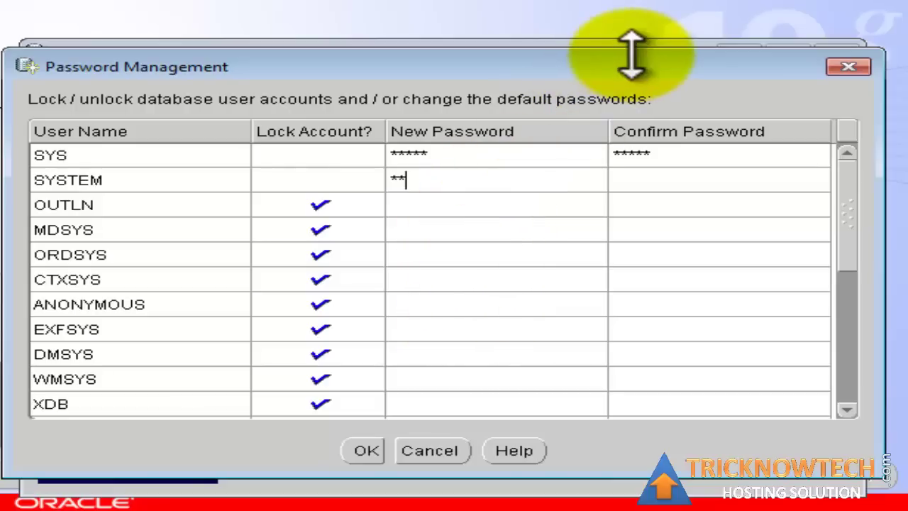
click(760, 177)
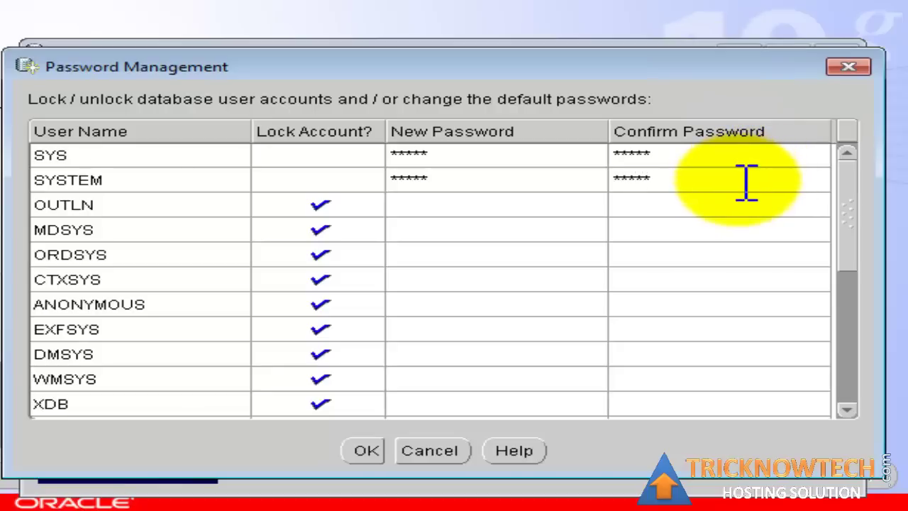
- Unlock the SCOTT account, give it a new password, and save the changes
drag(862, 200, 801, 348)
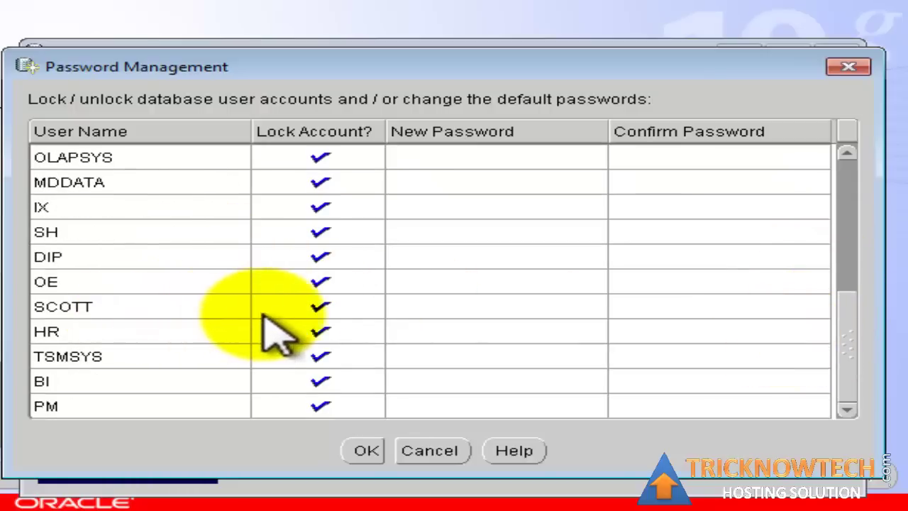
click(312, 308)
click(445, 311)
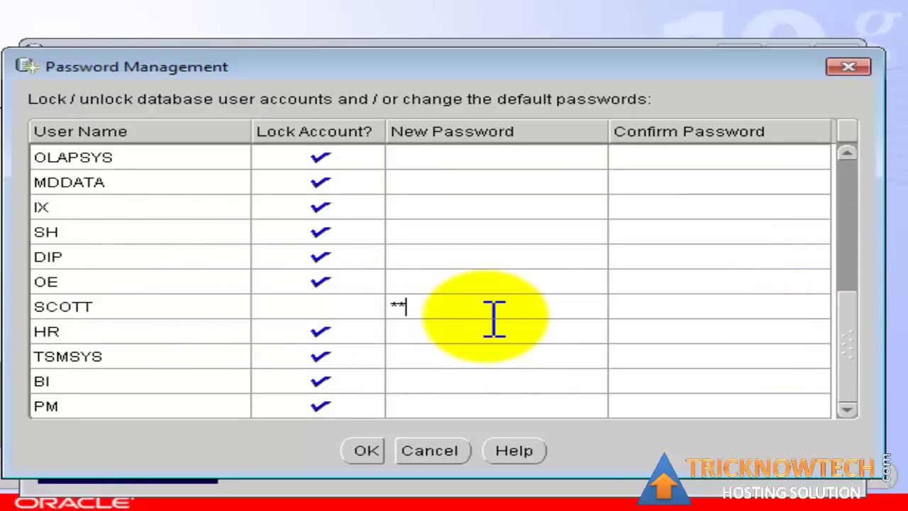
text(tiger)
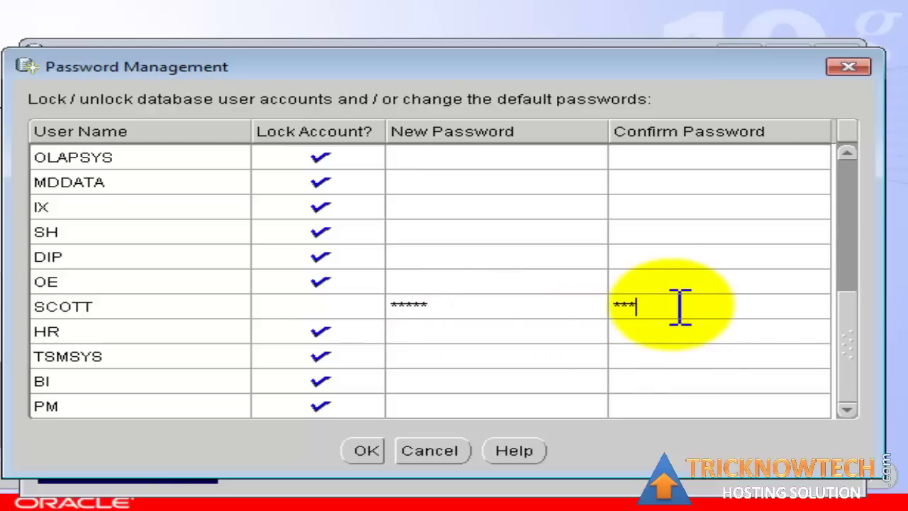
click(367, 450)
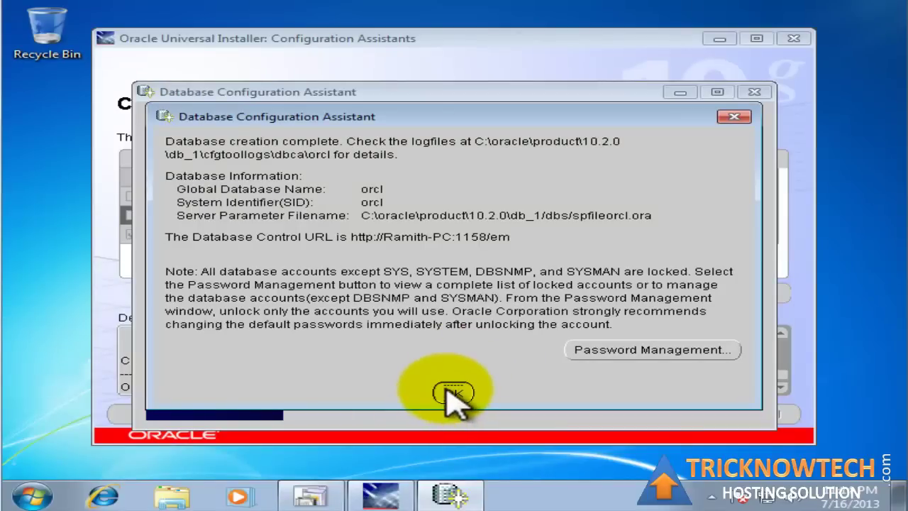
- Dismiss the DBCA summary, select the End of Installation URL text, and exit the installer
click(452, 394)
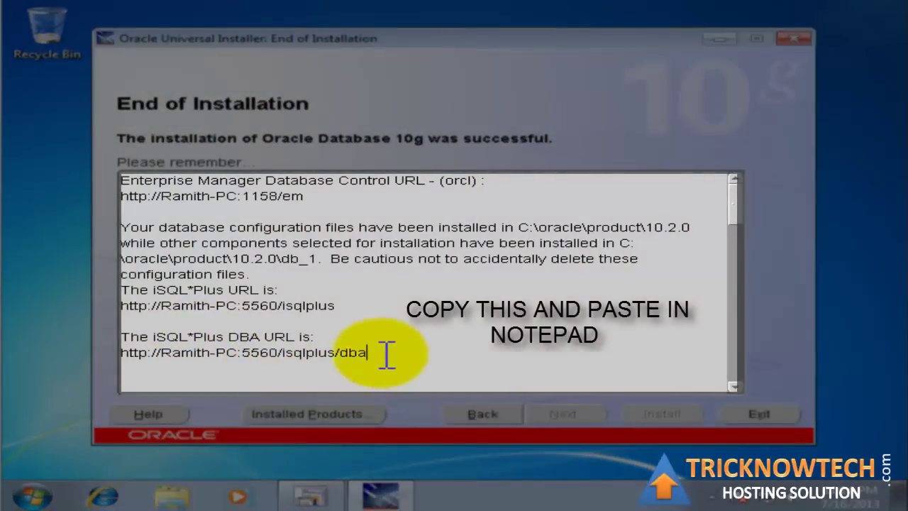
drag(387, 355, 35, 175)
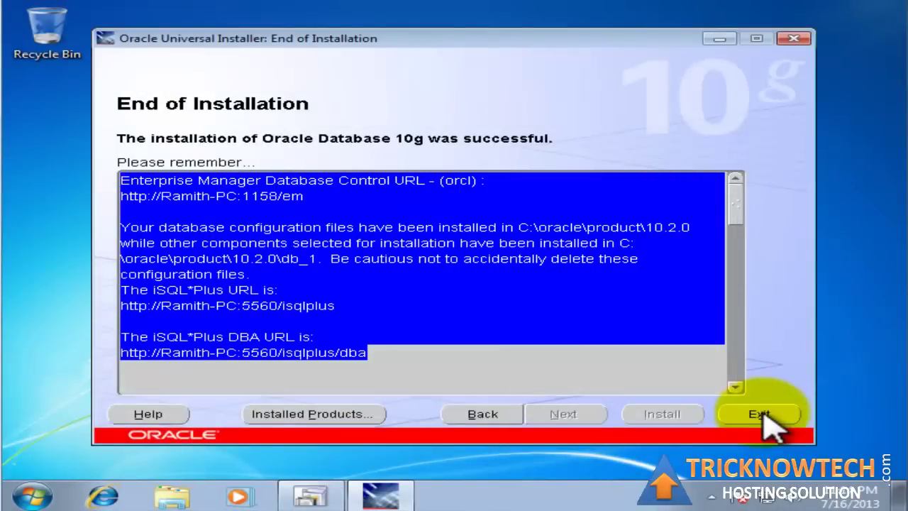
click(764, 414)
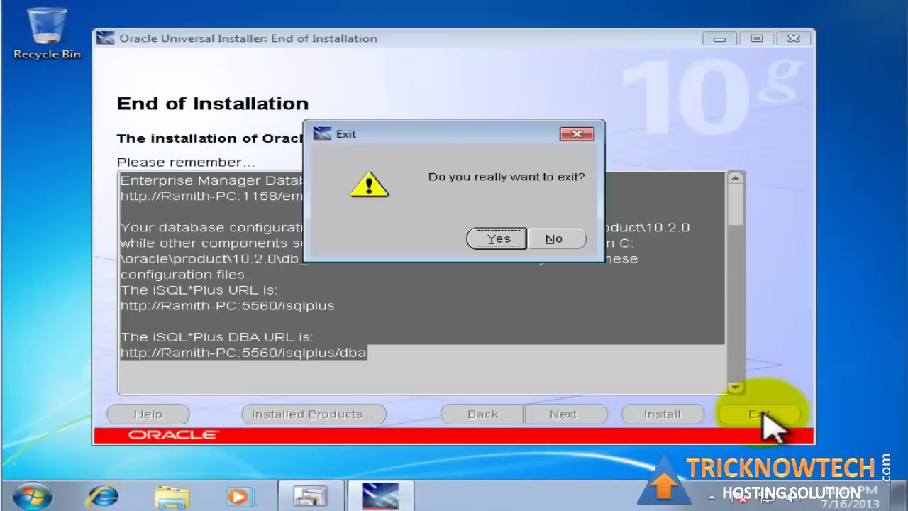
click(502, 237)
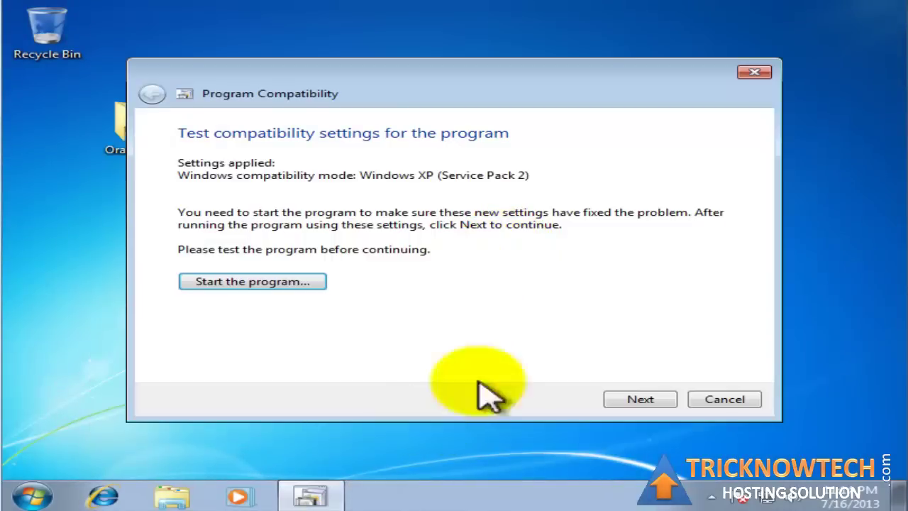
- Dismiss the compatibility troubleshooter and paste the URL summary into a new desktop text document
click(709, 401)
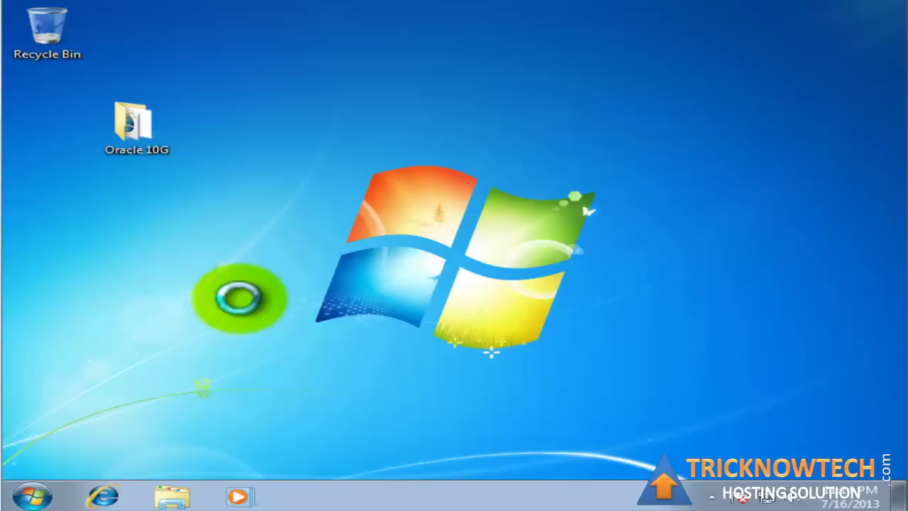
right_click(229, 261)
mouse_move(330, 376)
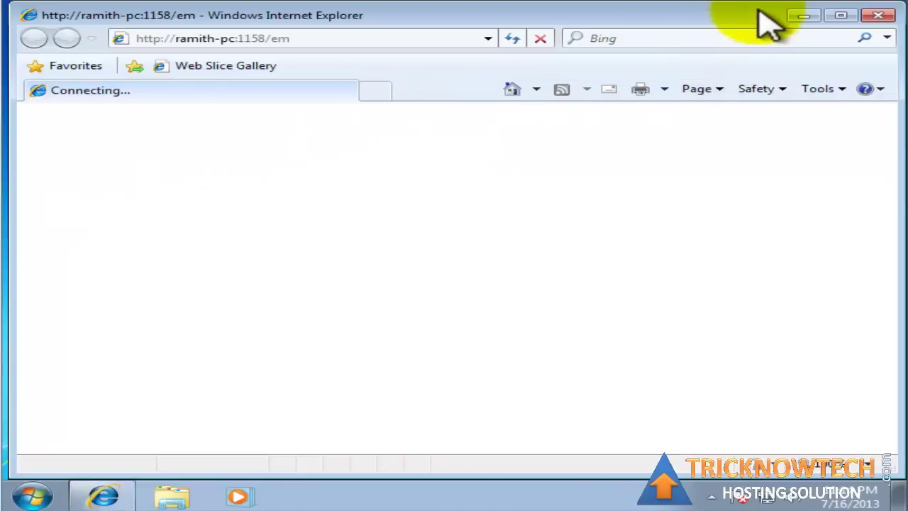
click(801, 15)
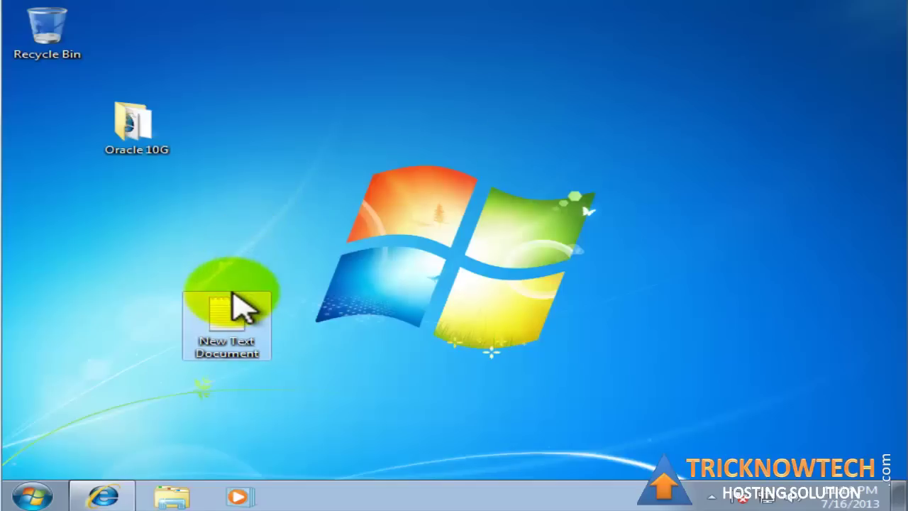
double_click(218, 320)
right_click(300, 213)
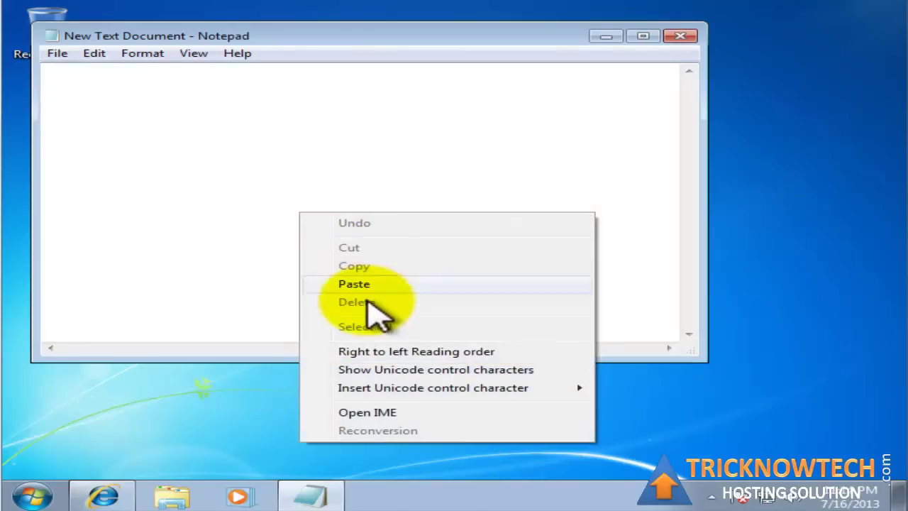
click(383, 284)
- Postpone Internet Explorer's first-run setup and copy the iSQL*Plus URL from the pasted notes
click(291, 179)
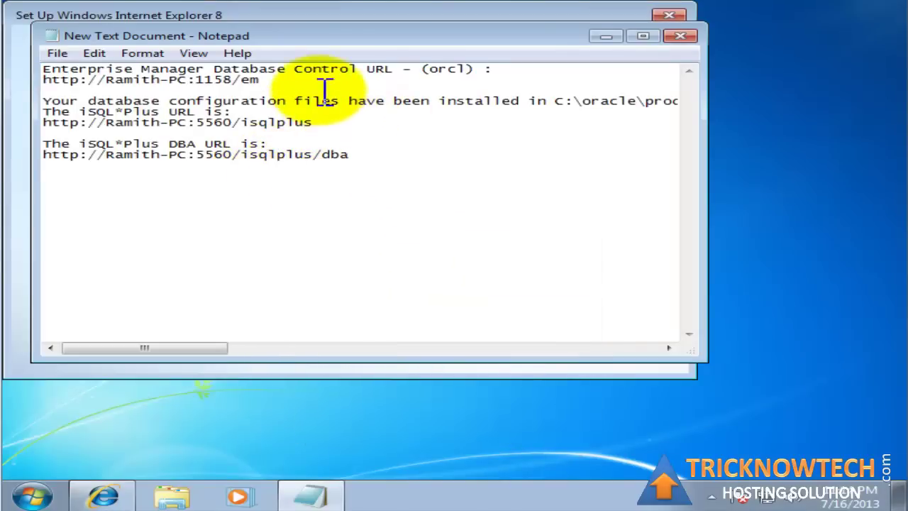
click(605, 37)
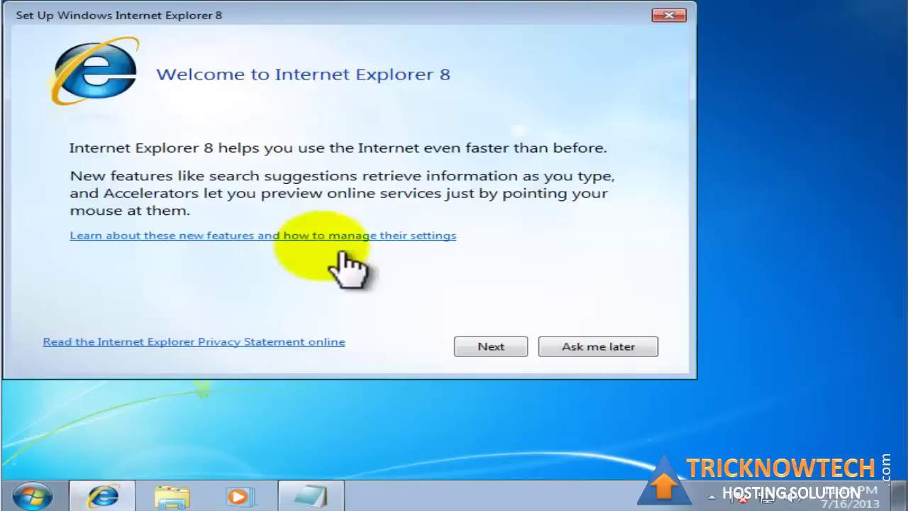
click(588, 349)
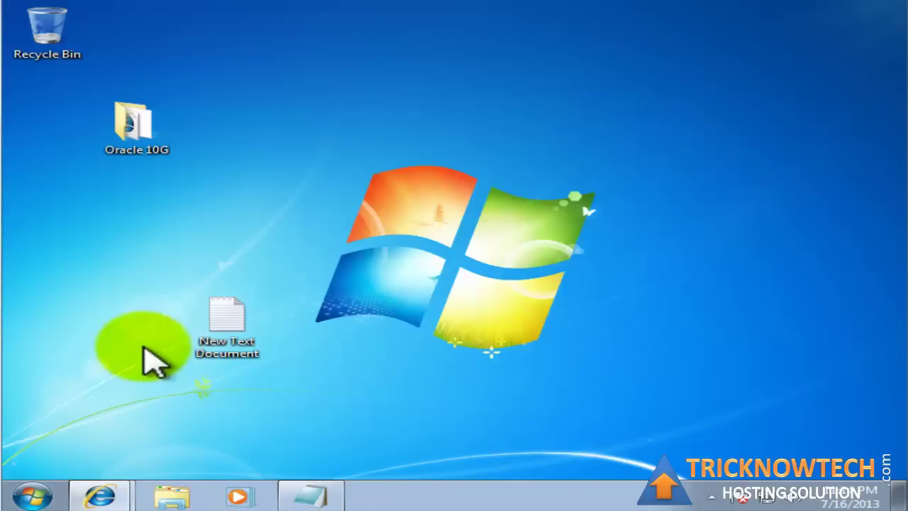
click(102, 495)
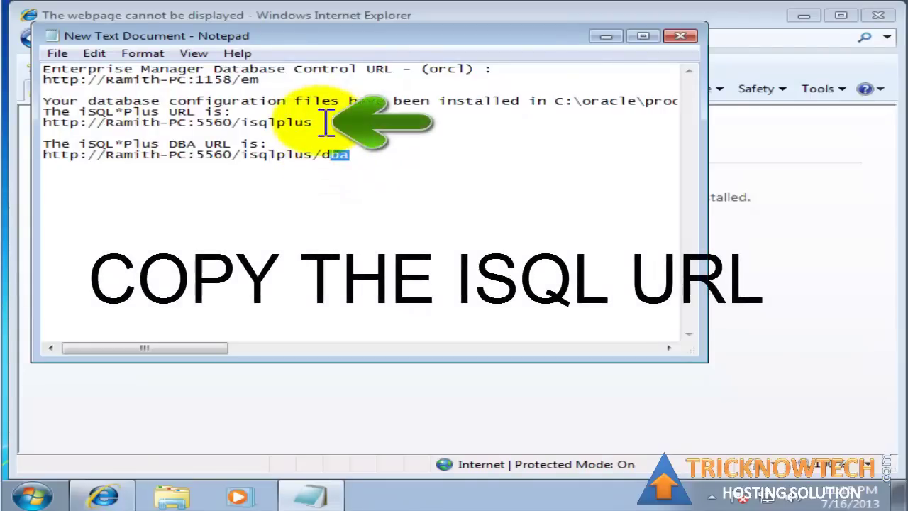
drag(314, 122, 57, 119)
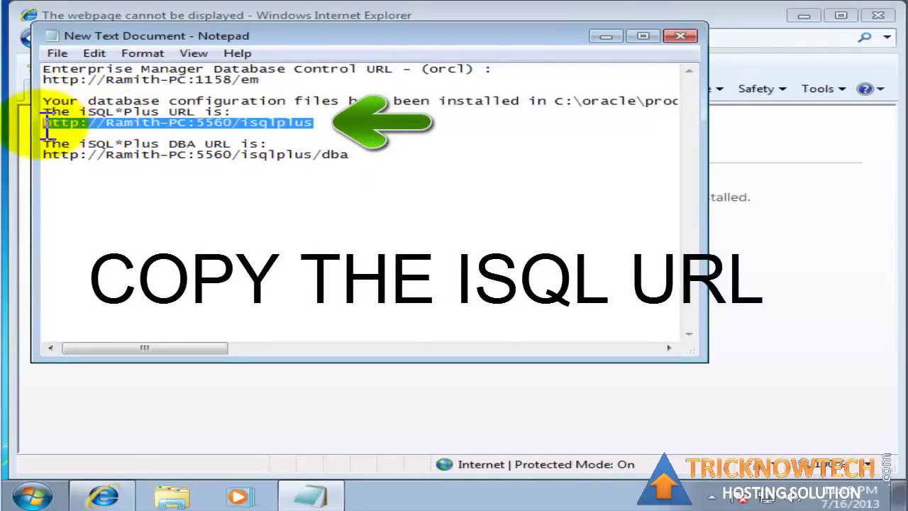
right_click(93, 128)
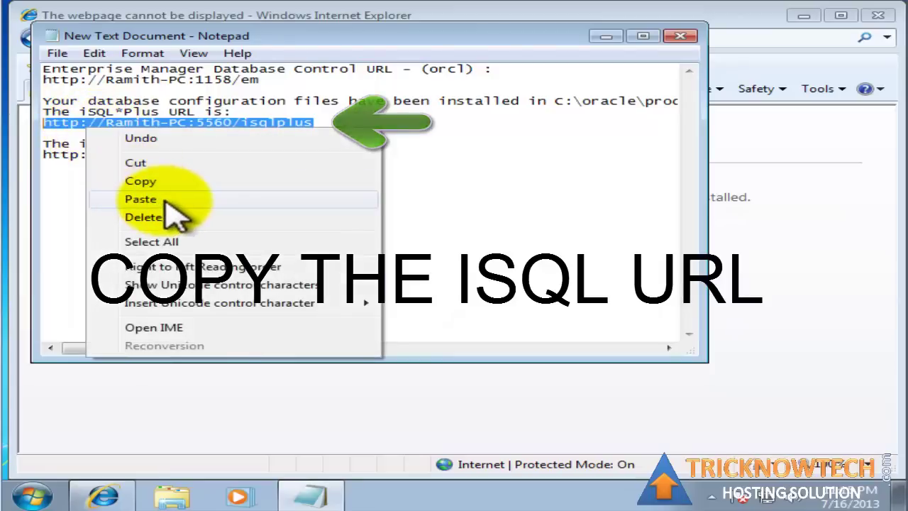
click(188, 180)
- Paste the copied iSQL*Plus URL into Internet Explorer's address bar and load it
click(749, 253)
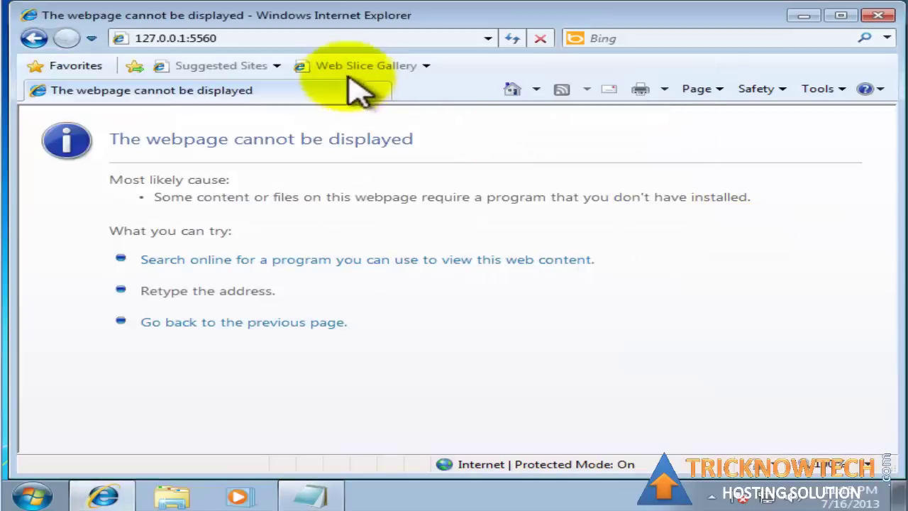
click(339, 42)
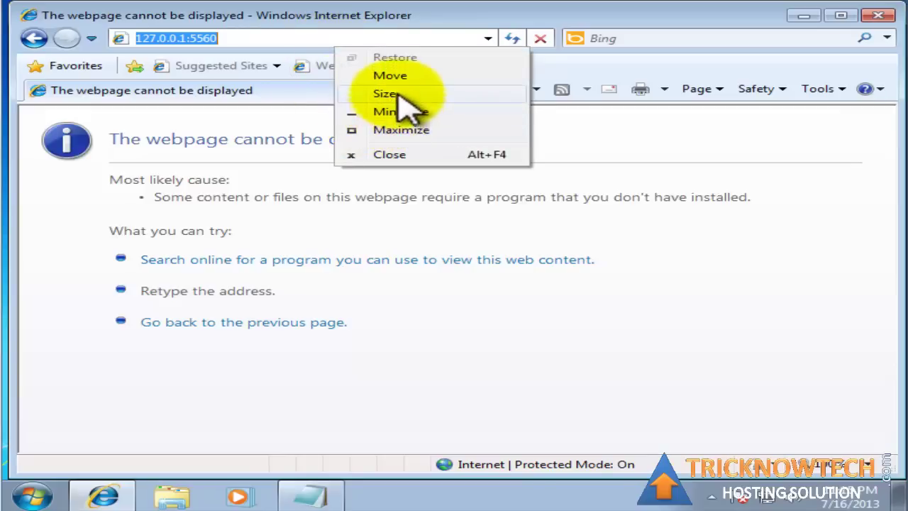
right_click(266, 38)
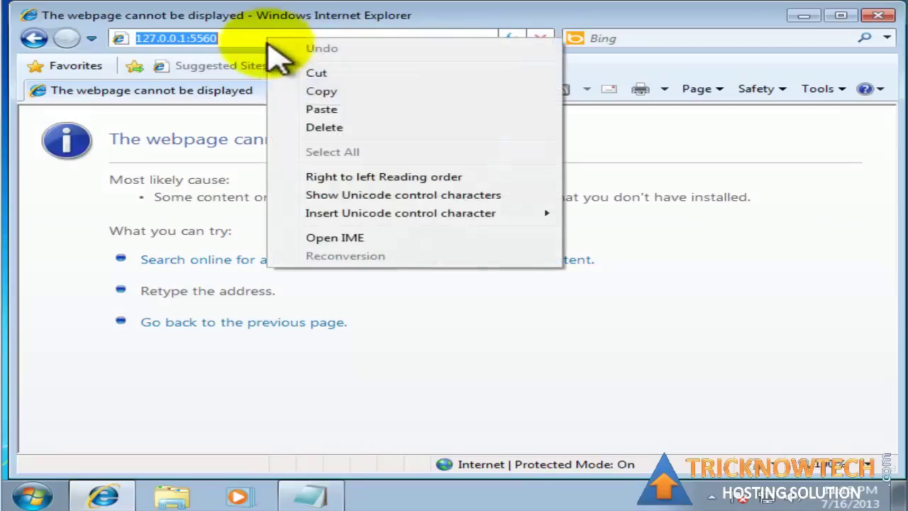
click(323, 110)
key(Return)
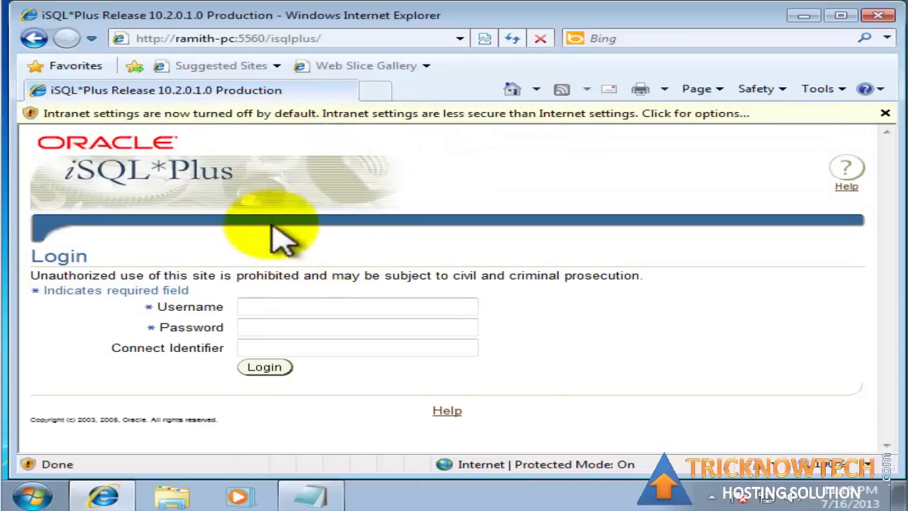
- Enable Intranet settings from the browser's information bar and confirm
click(606, 116)
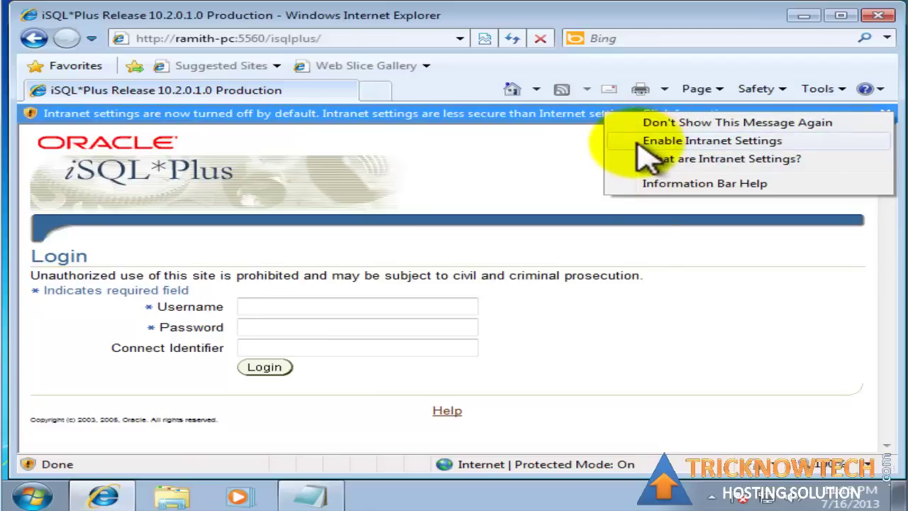
click(646, 142)
click(426, 285)
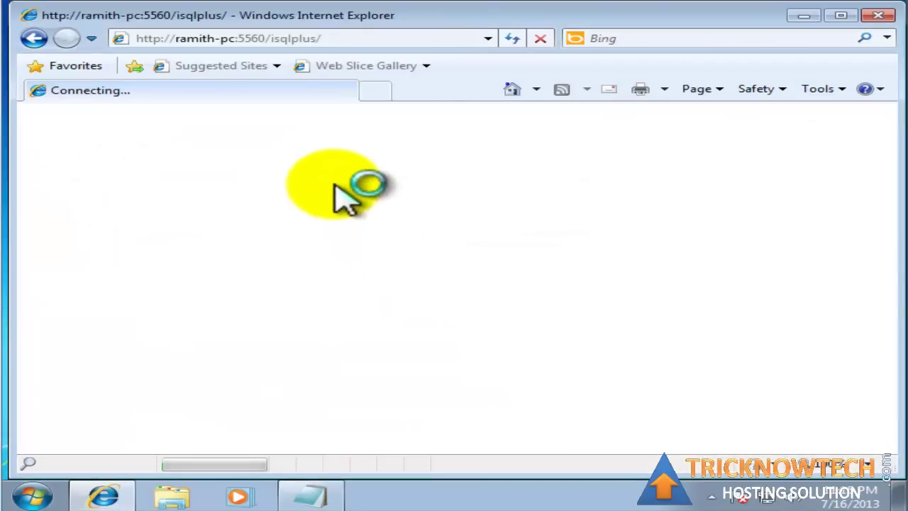
- Log in to iSQL*Plus as scott with the account password against orcl
click(294, 291)
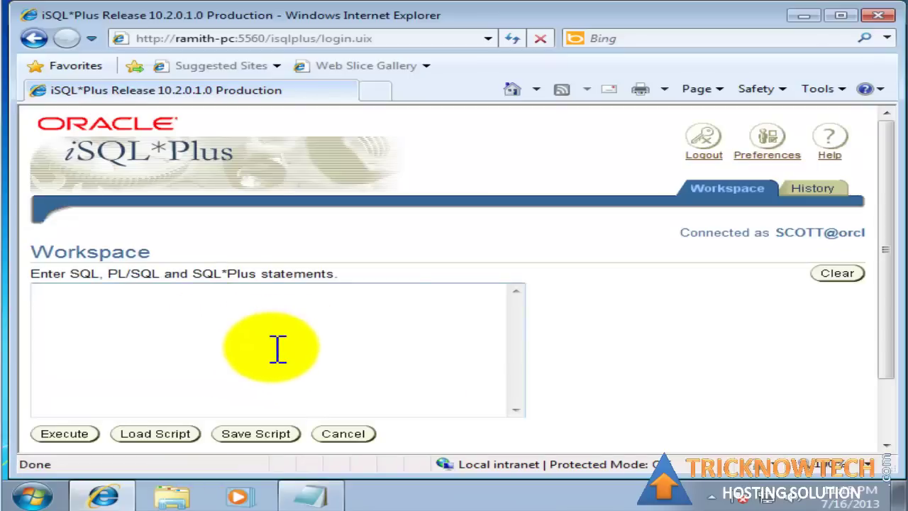
scroll(277, 347, down, 3)
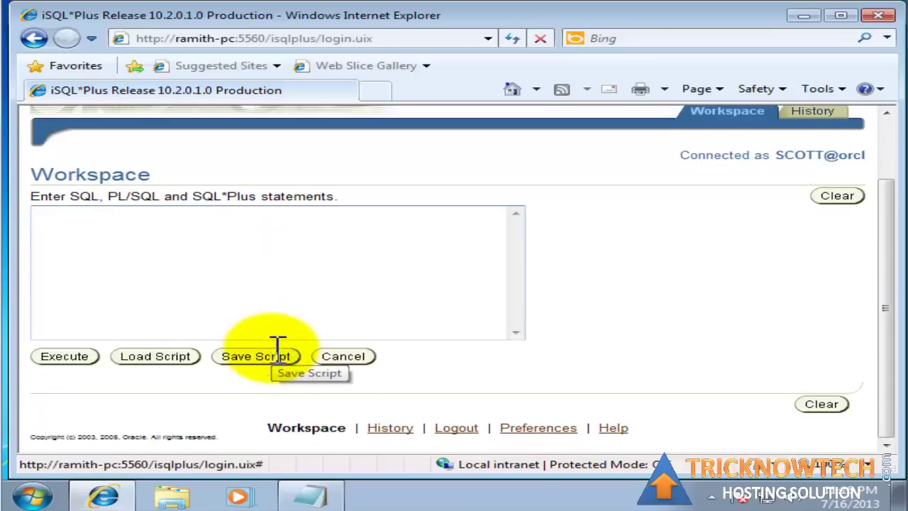
scroll(277, 347, up, 3)
- Look over the History and Workspace pages, then log out of iSQL*Plus
click(805, 190)
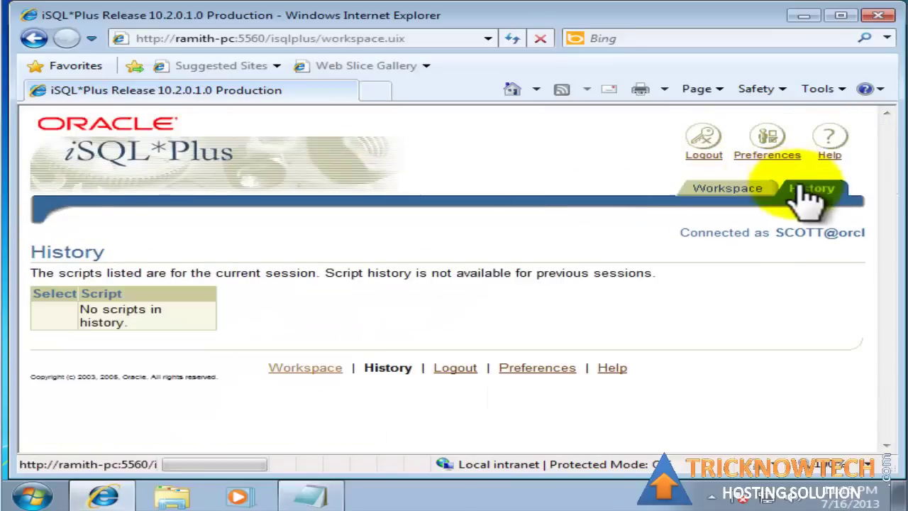
click(756, 199)
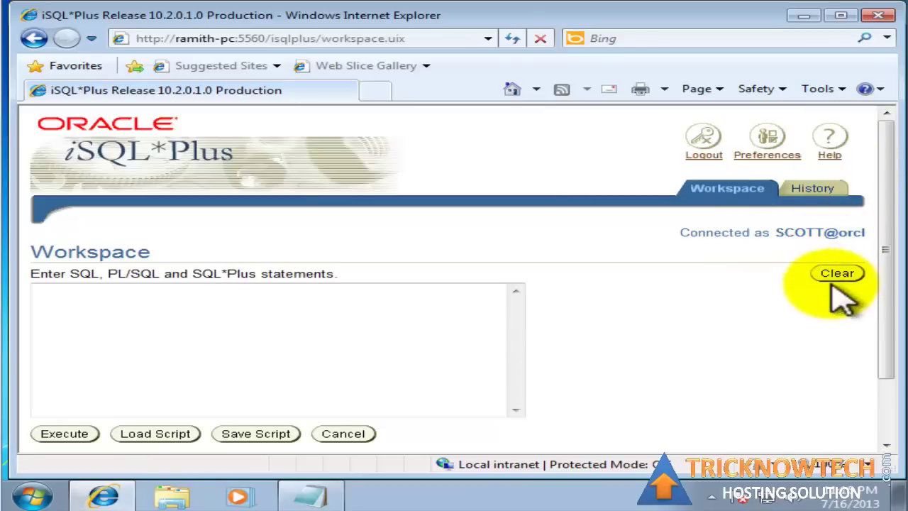
click(705, 149)
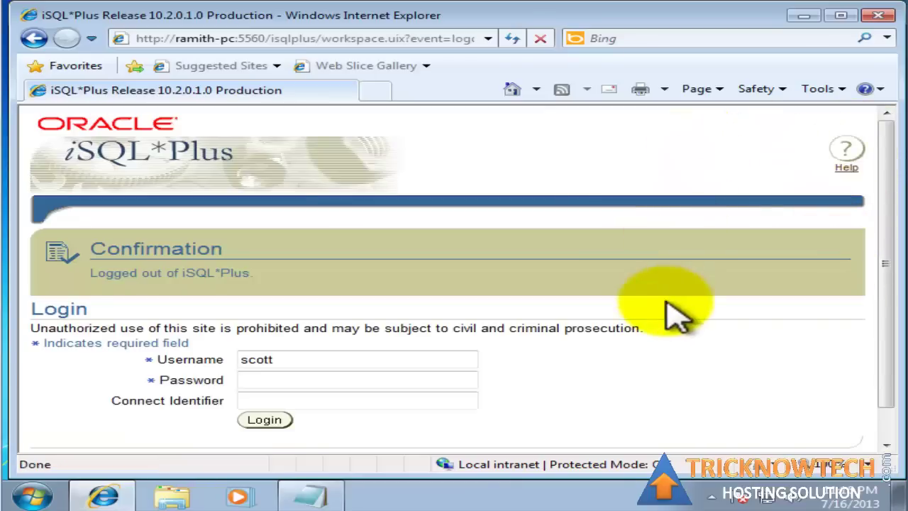